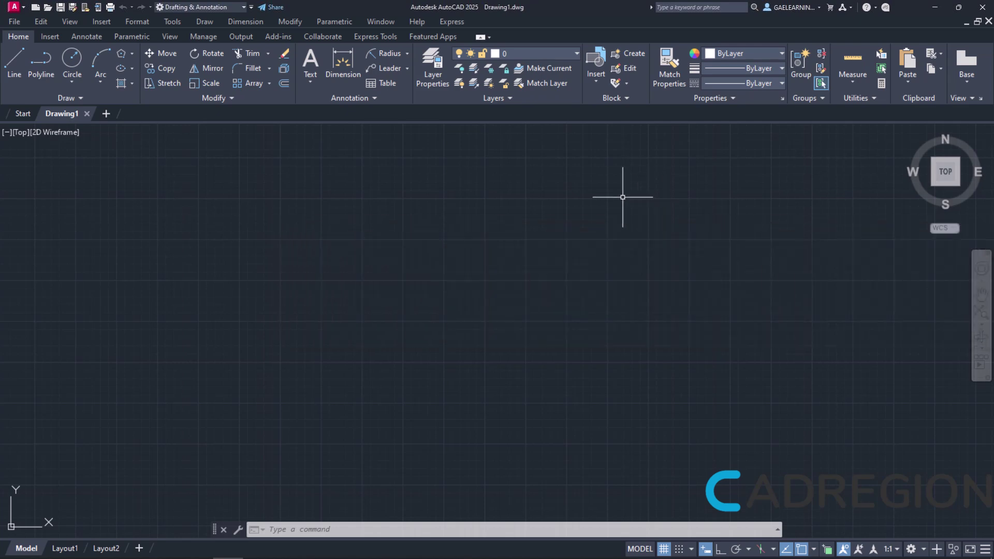
Step: Browse the Draw menu and Draw panel slide-out, typing POINT but discarding it unrun
click(210, 23)
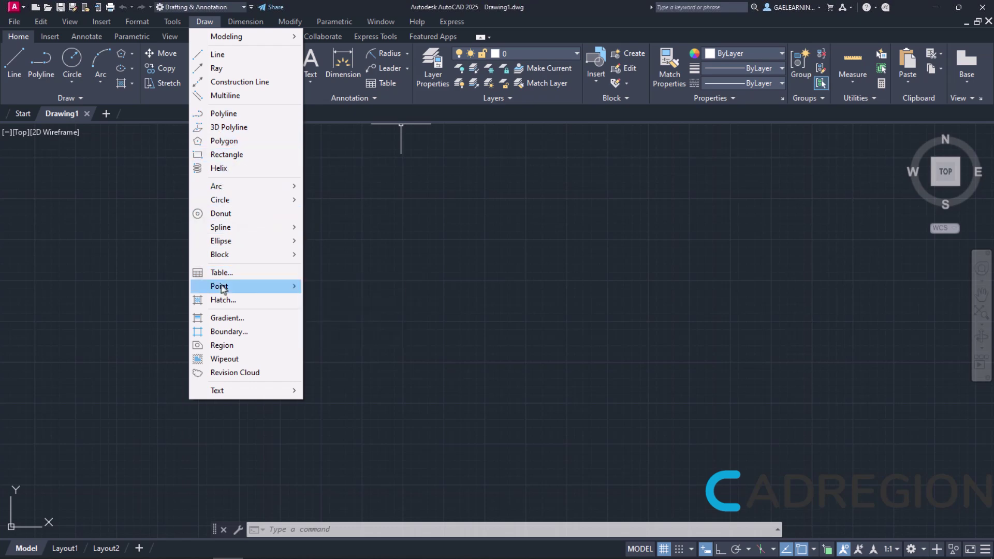
key(Escape)
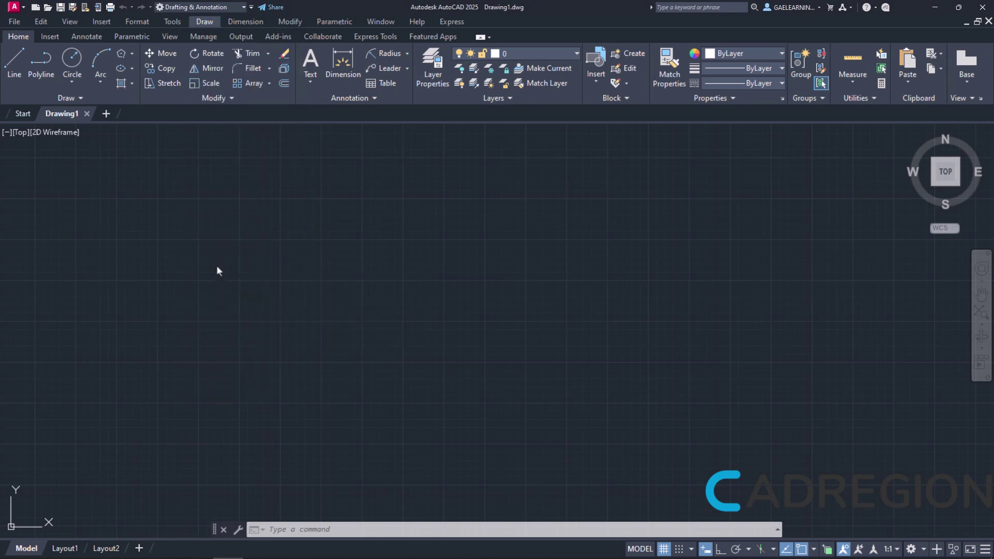
click(85, 103)
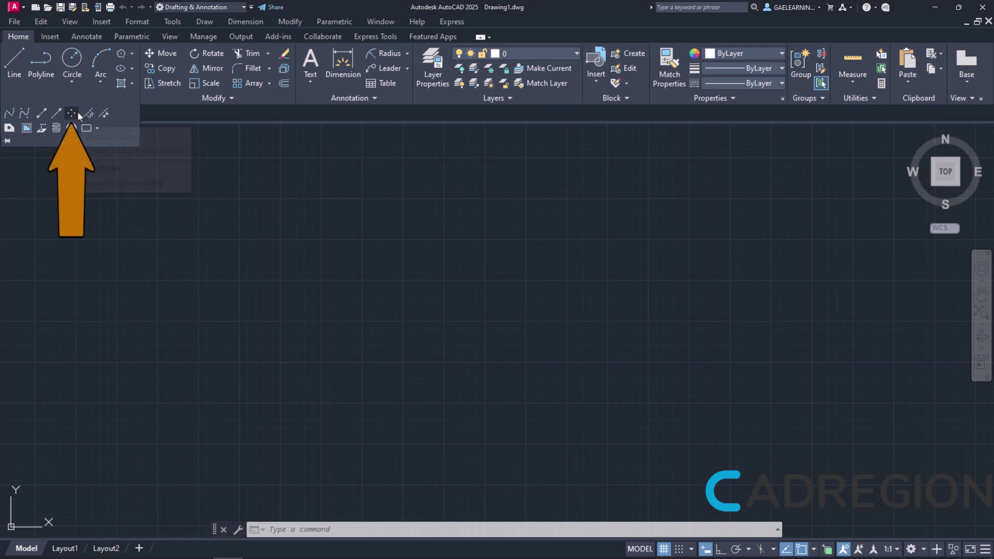
key(Escape)
key(Escape)
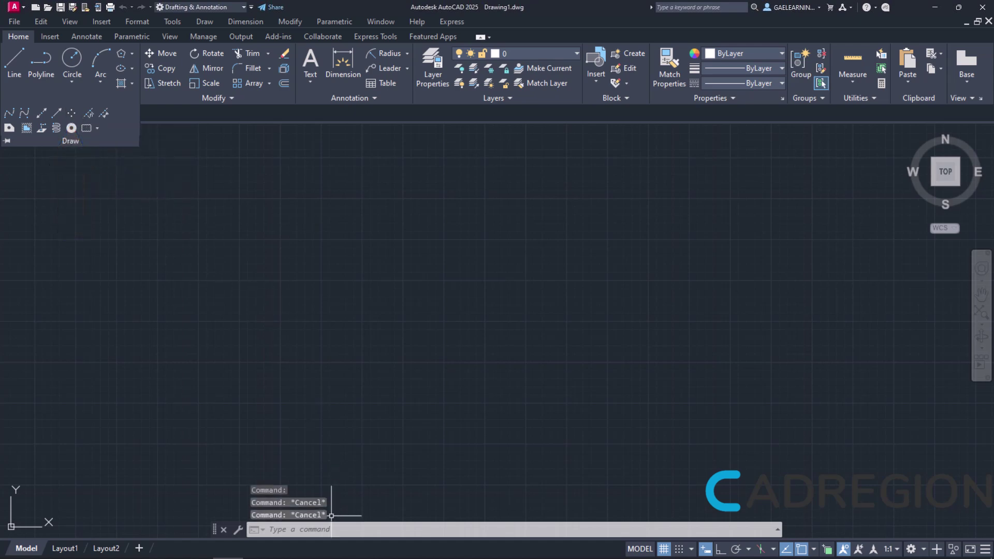
click(323, 532)
text(POINT)
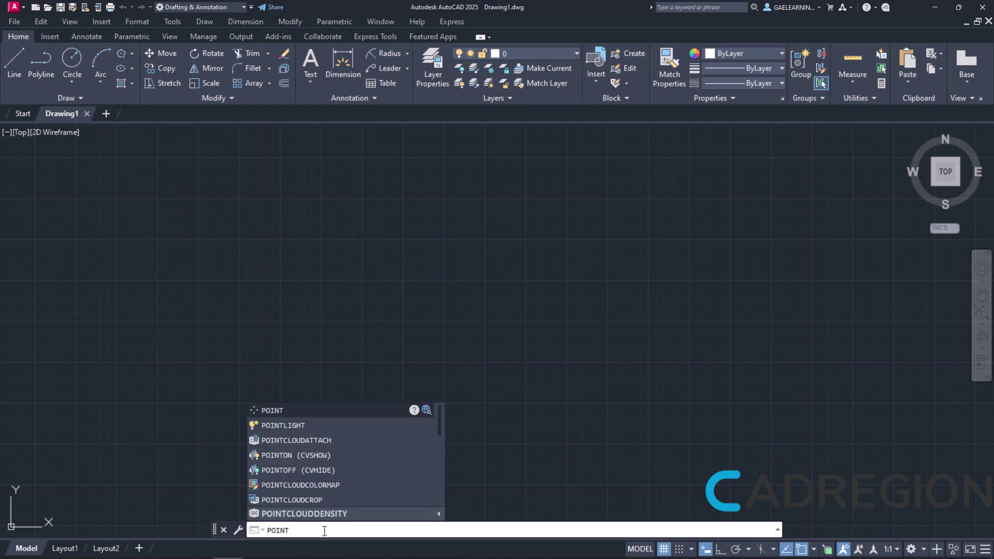
key(Escape)
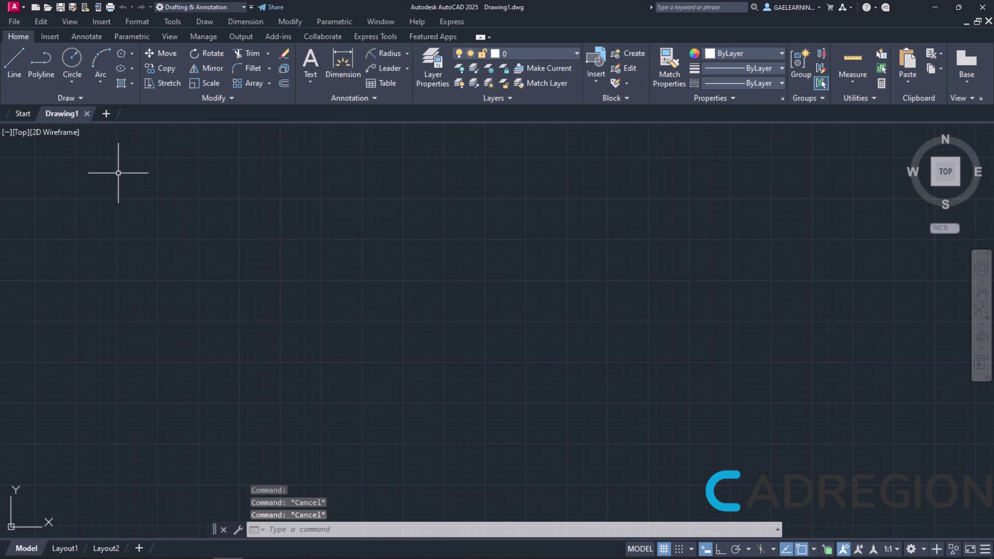
Step: Place two points with Multiple Points, left of centre and up-right, then cancel the command
click(72, 98)
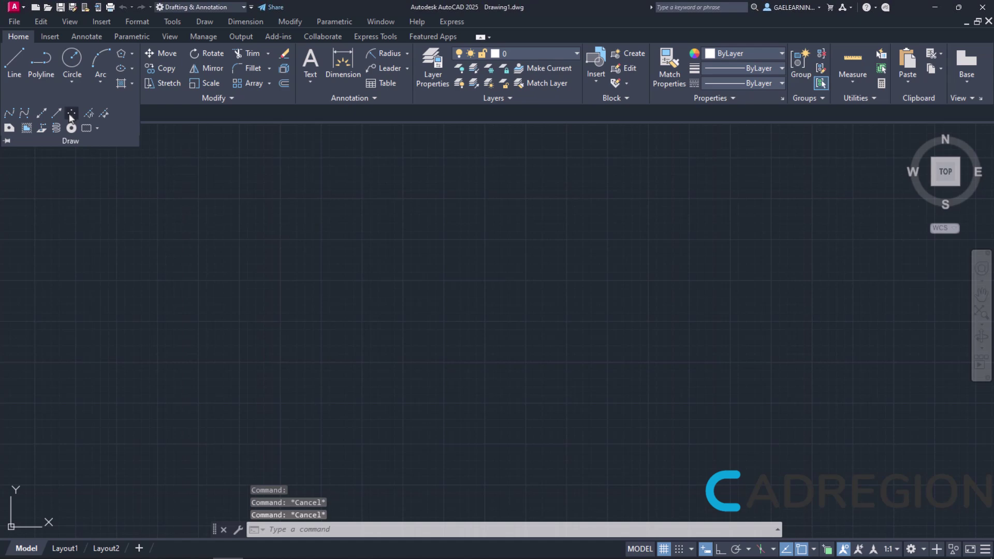
click(72, 114)
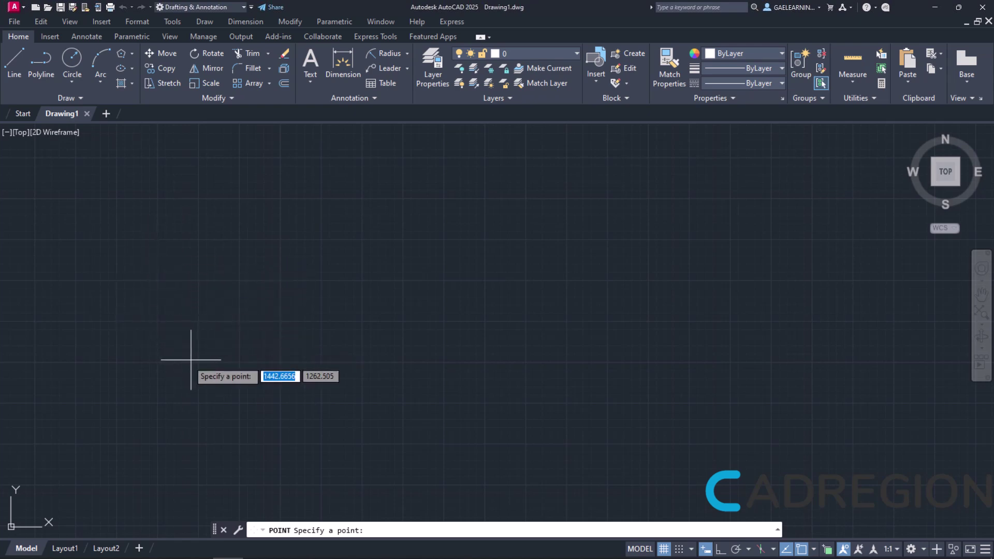
click(224, 340)
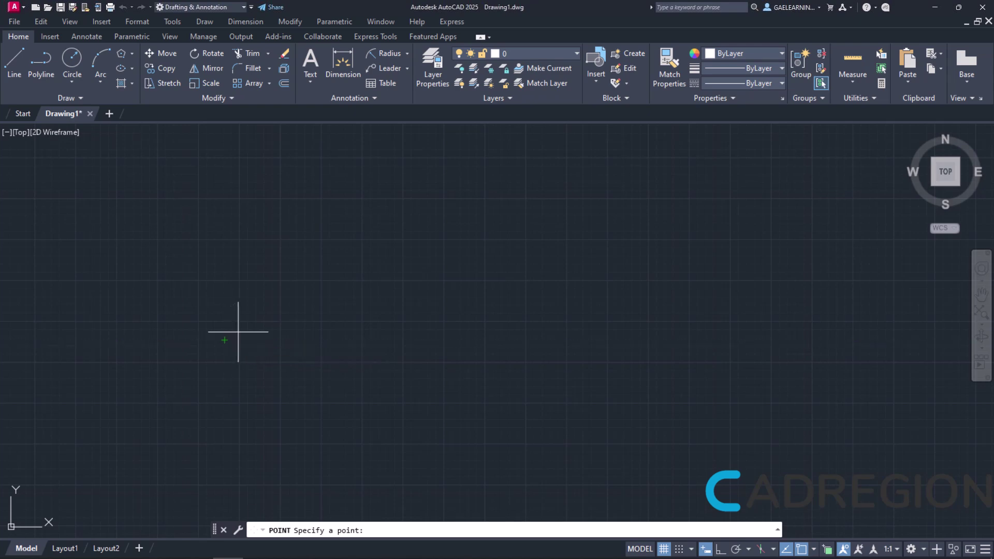
click(333, 297)
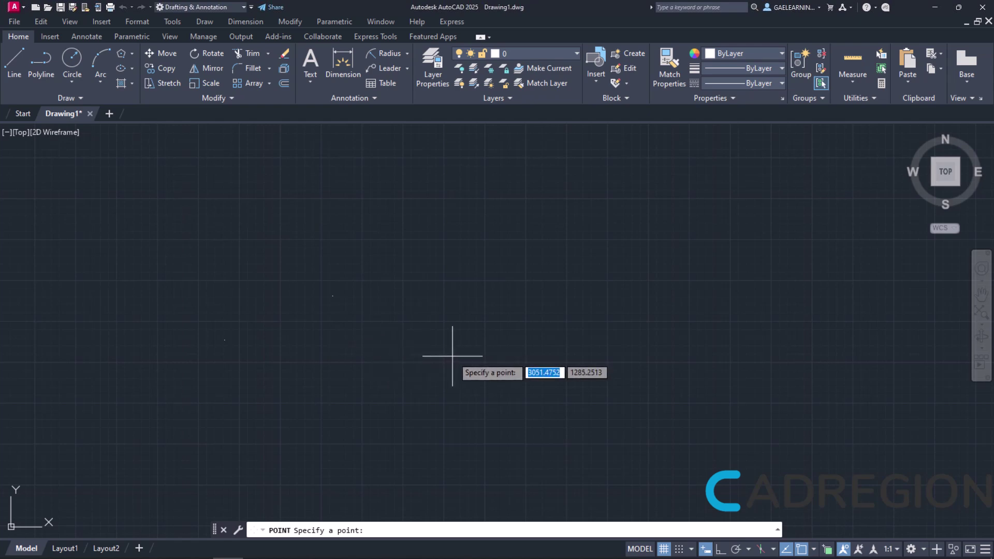
key(Escape)
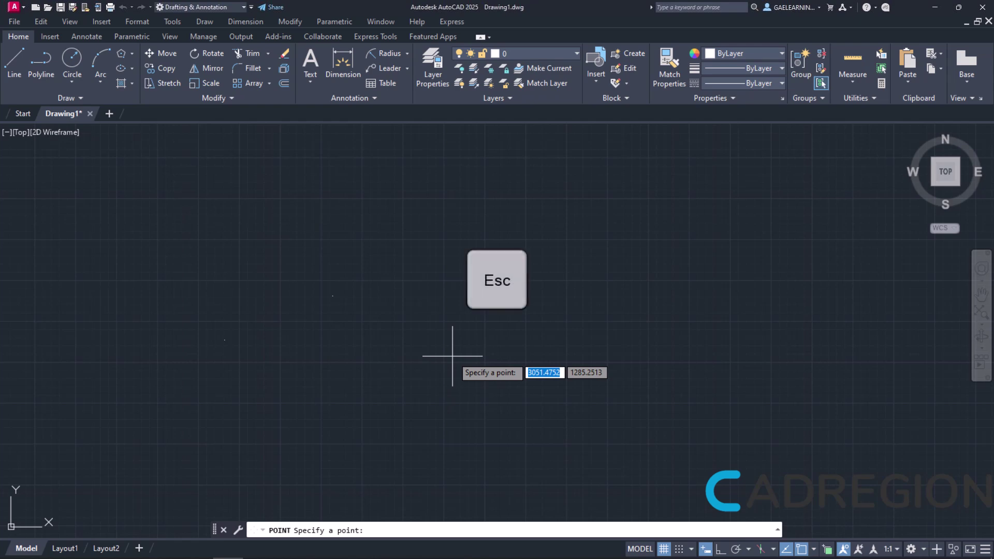
key(Escape)
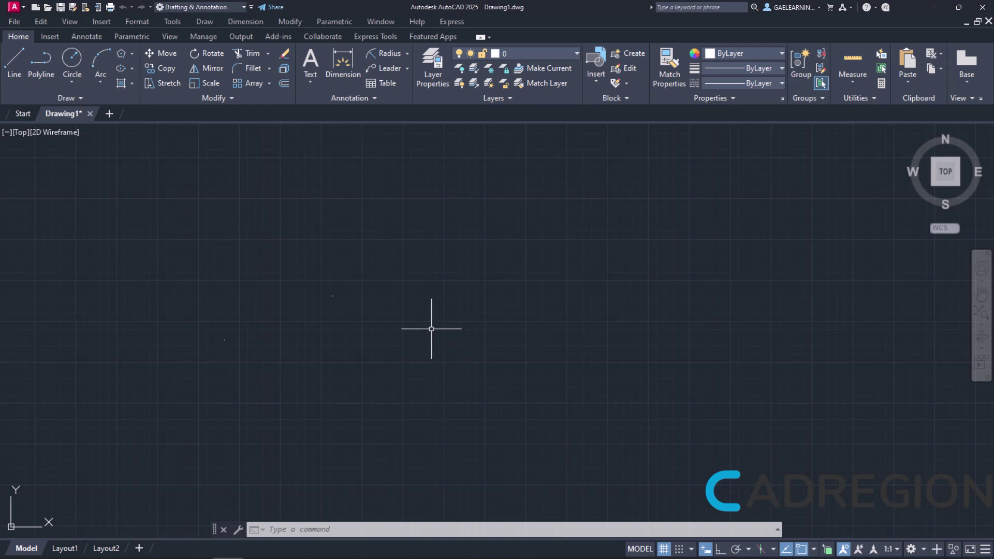
Step: Open the Point Style dialog from Format, centre it, and pick the circled-X style
click(136, 22)
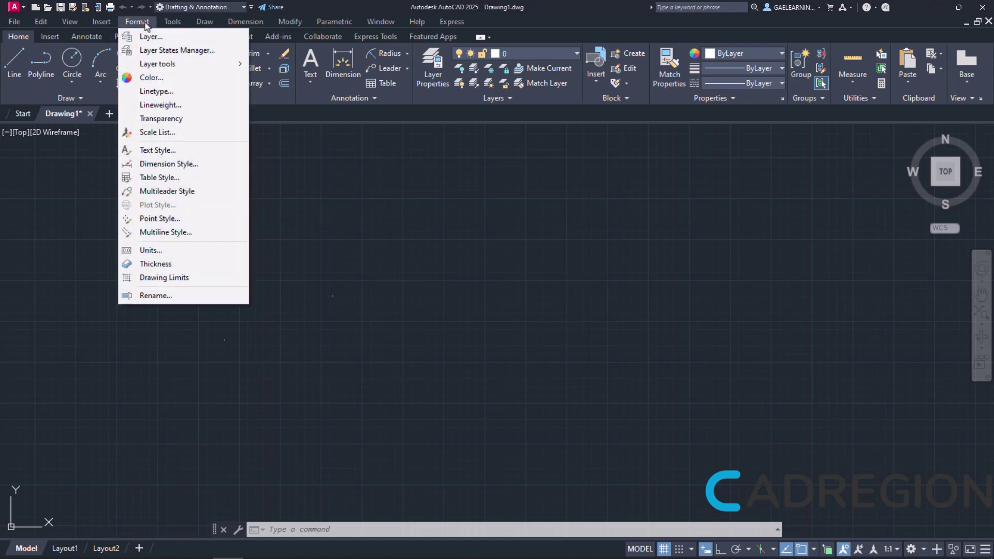
click(165, 223)
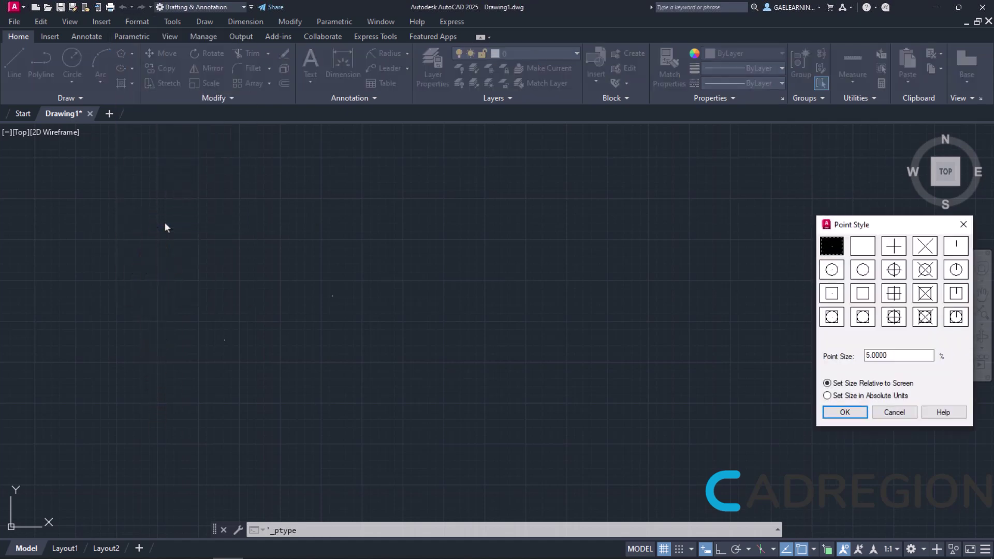
drag(857, 228, 487, 186)
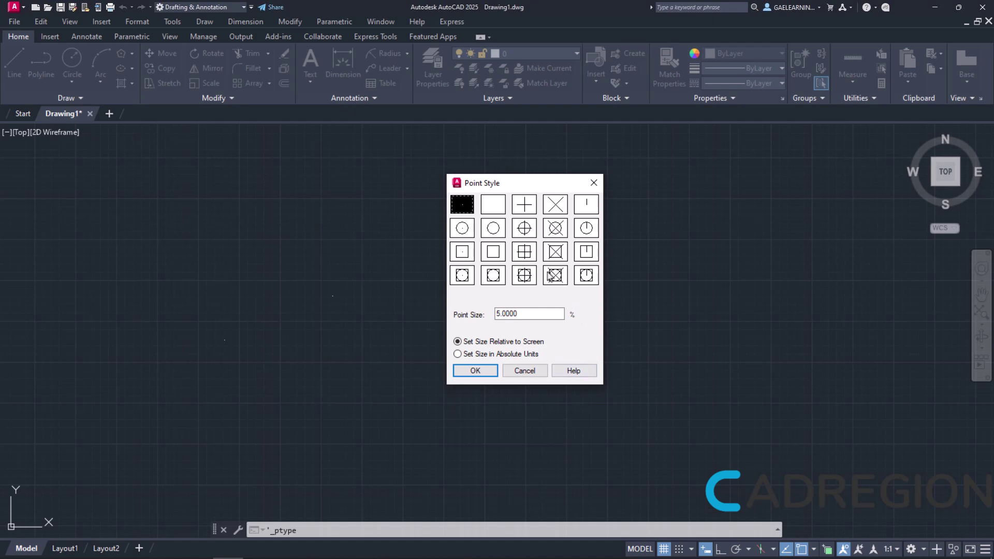
click(553, 230)
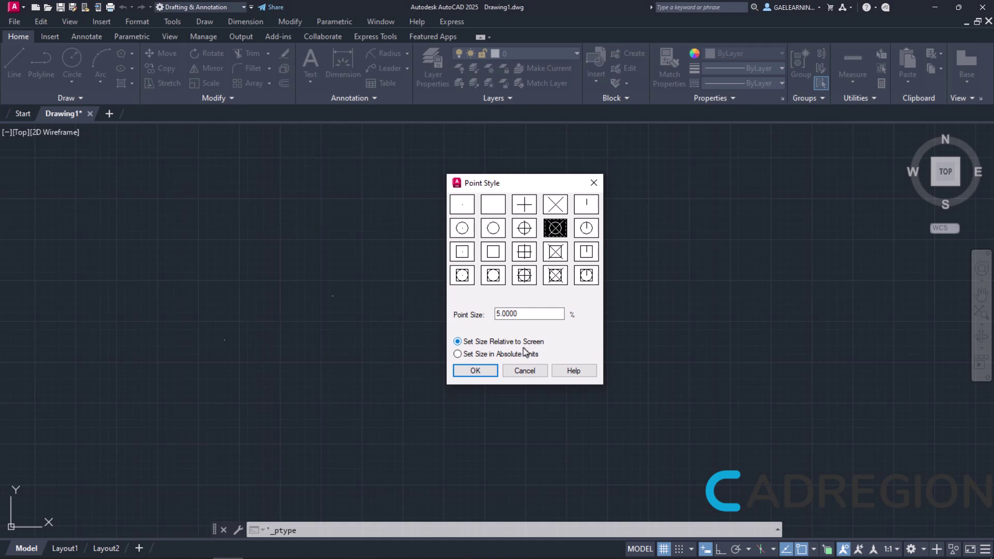
Step: Switch point size to absolute units, set it to 50, and apply with OK
click(508, 356)
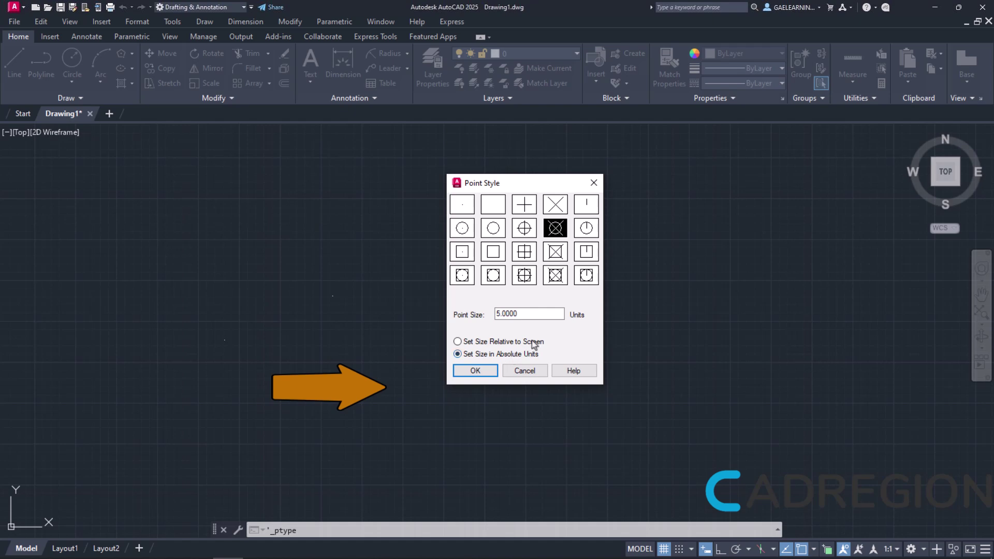
click(532, 314)
double_click(532, 314)
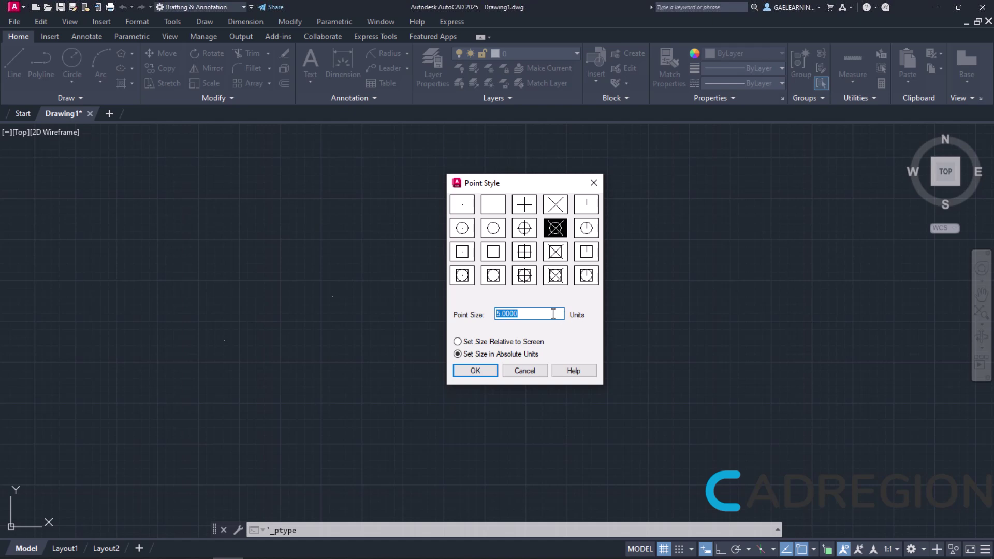
text(50)
click(459, 372)
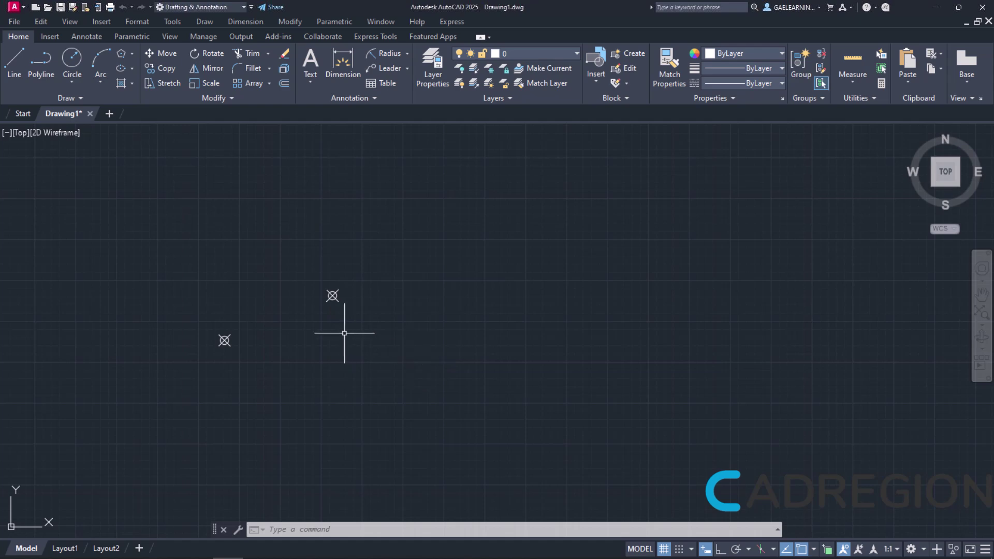
Step: Place a point with Multiple Points at coordinates 1500,2000, then end the command
click(93, 97)
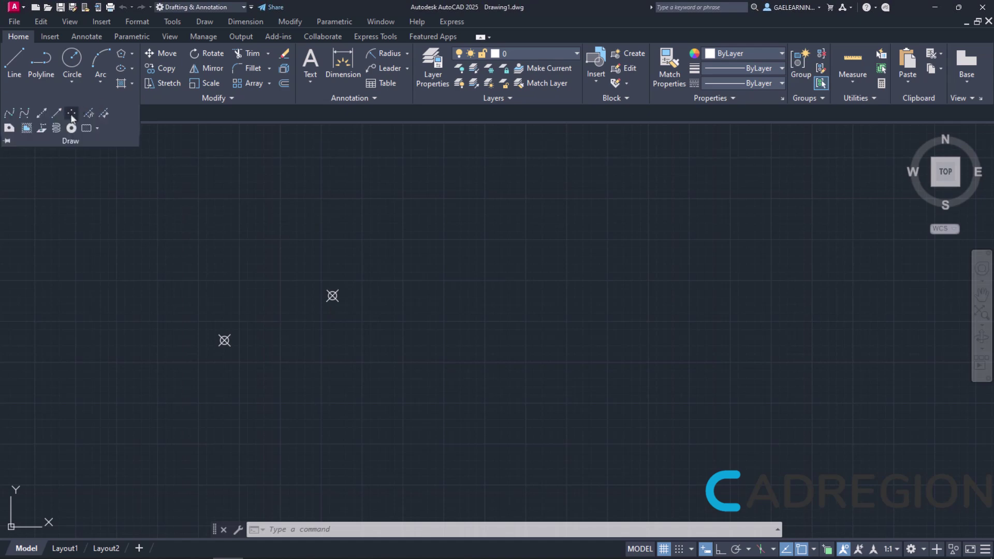
click(72, 117)
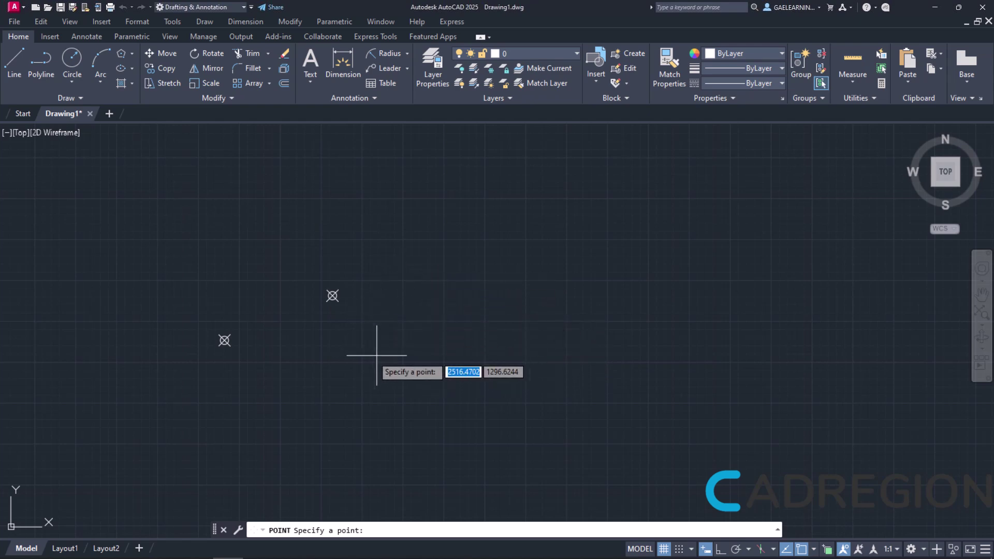
text(1500)
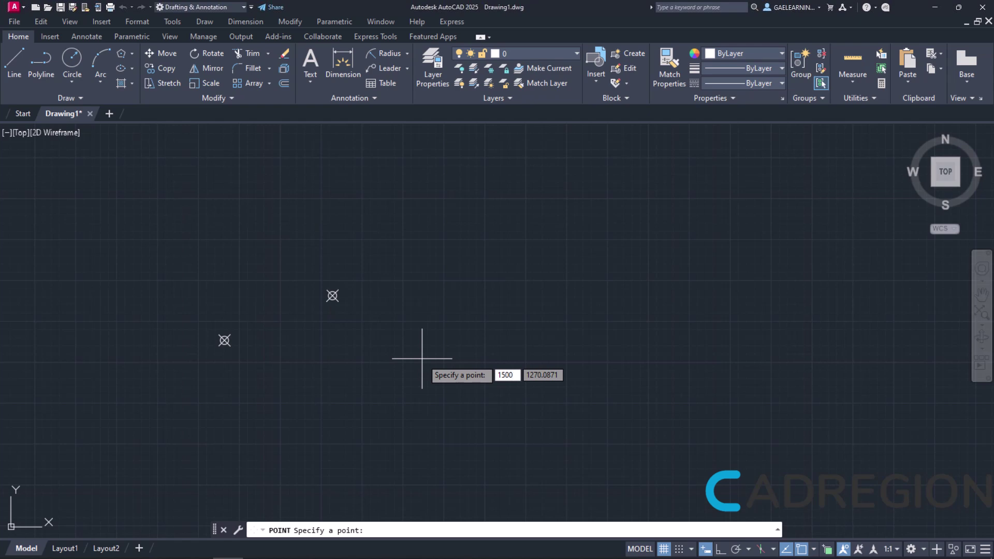
key(comma)
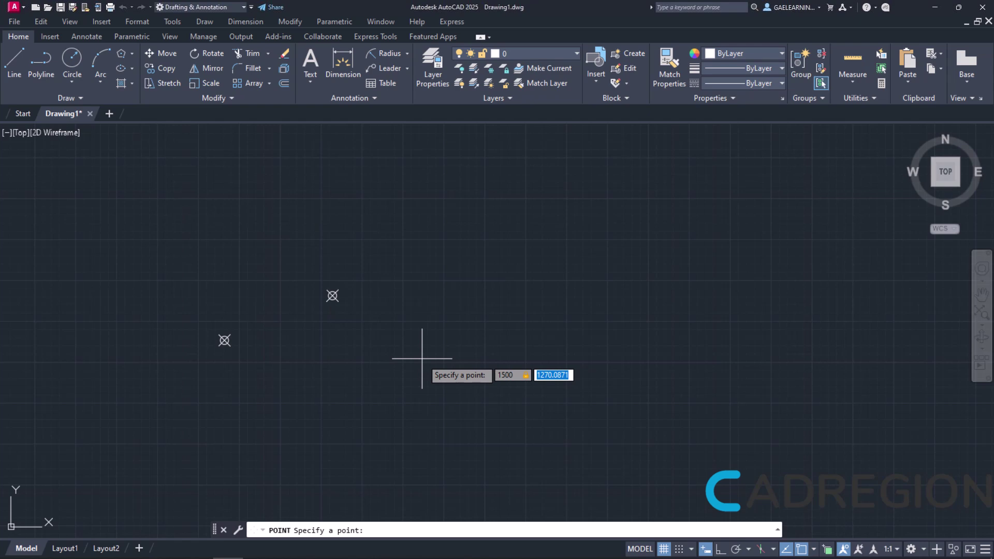
text(2000)
key(Return)
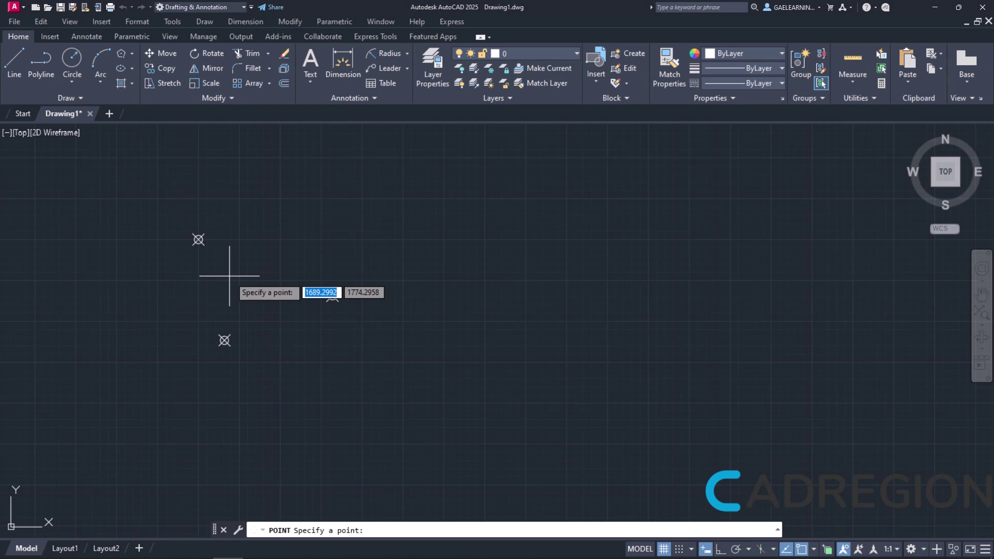
key(Escape)
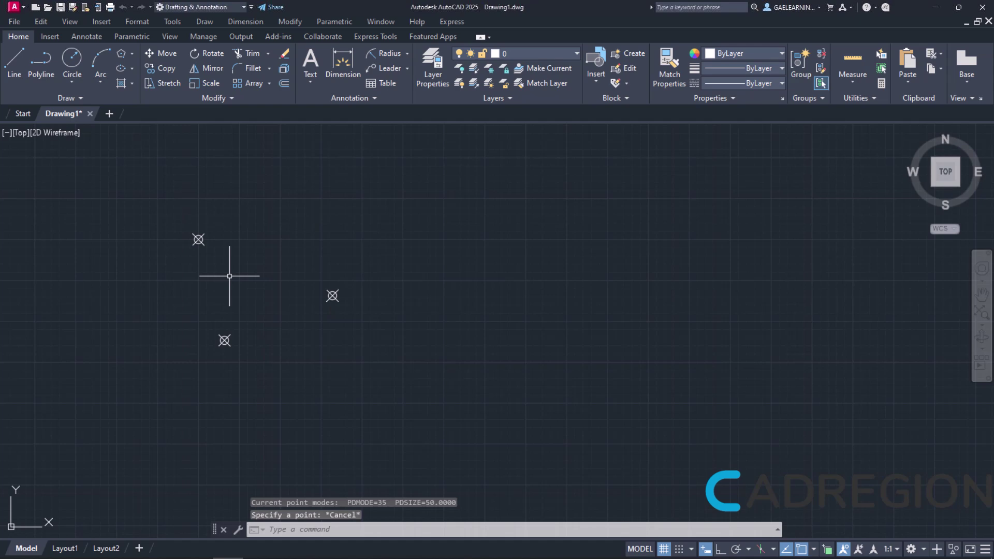
Step: Select the new point and show its Properties, confirming Position X 1500, Y 2000, Z 0
click(198, 240)
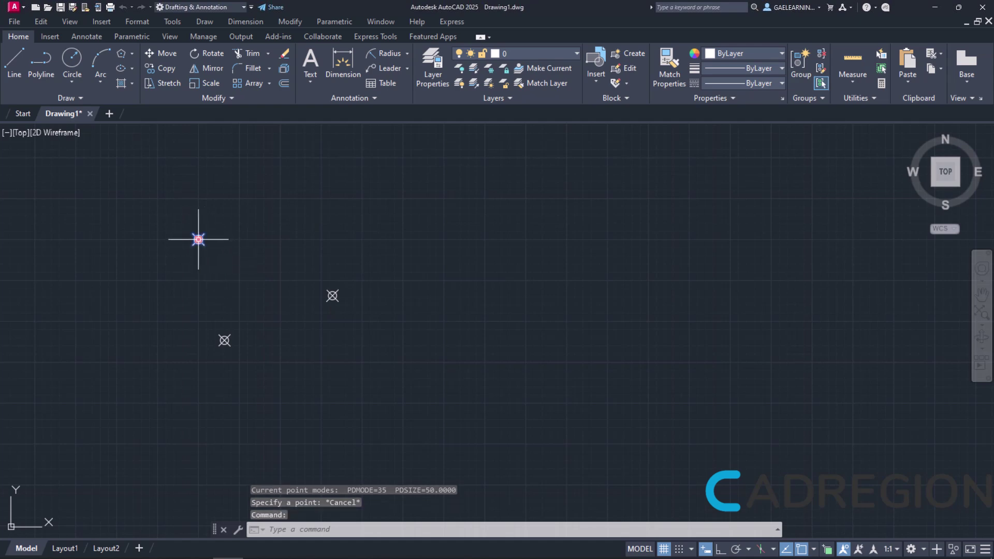
right_click(199, 240)
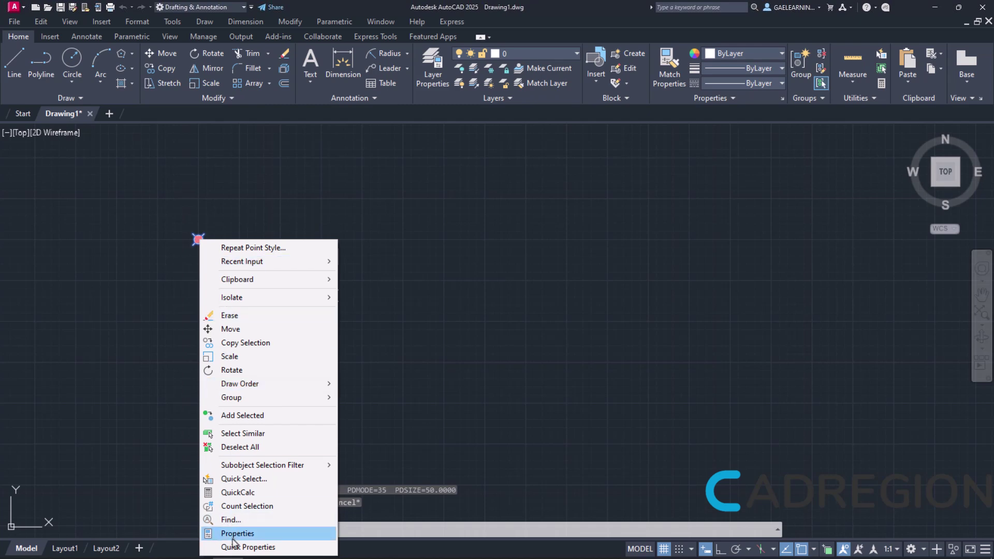
click(139, 503)
key(ctrl+1)
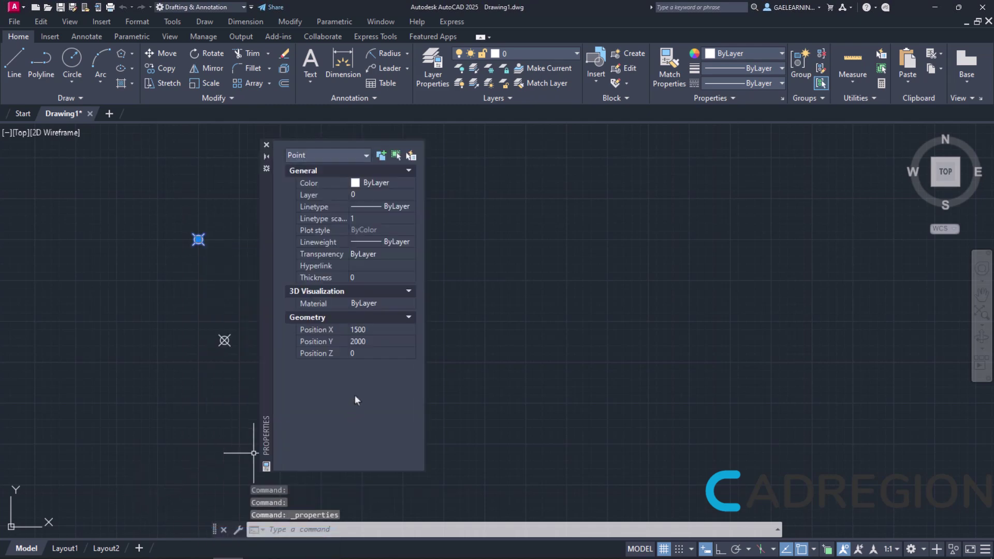